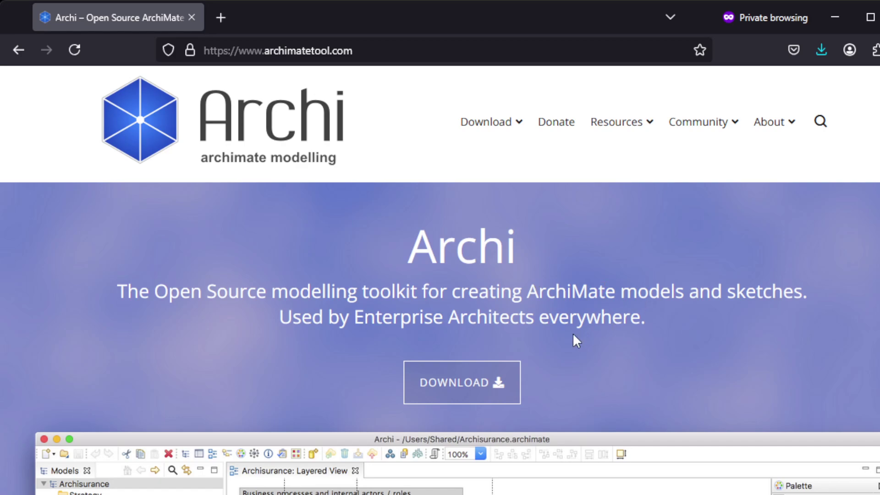
Browse the Archi website by scrolling down through the page and back up
scroll(326, 310, down, 5)
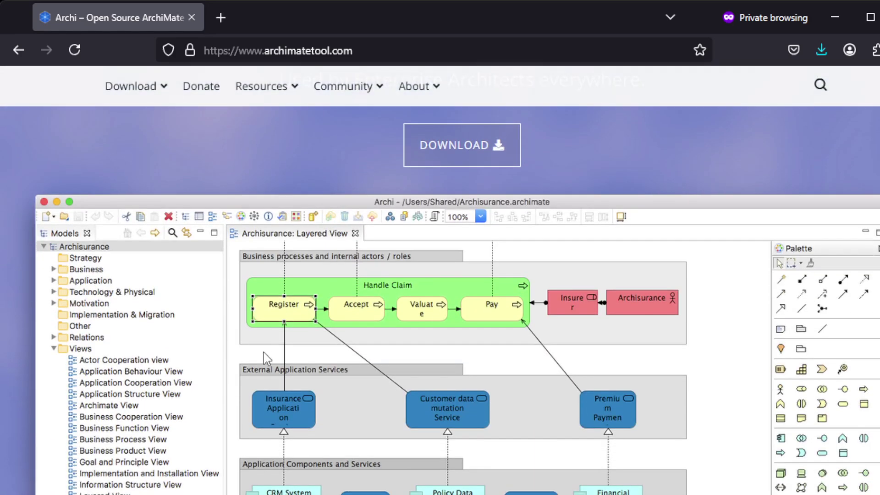
scroll(260, 361, down, 5)
scroll(260, 361, down, 5)
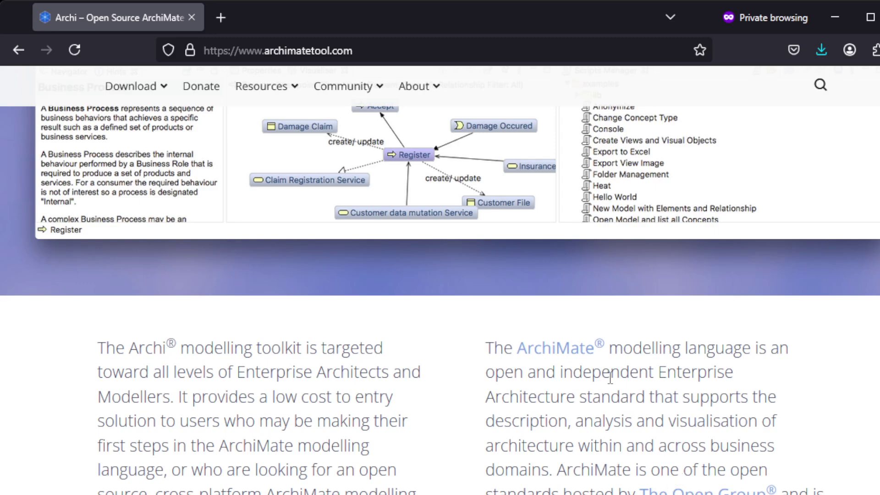
scroll(555, 404, up, 2)
scroll(554, 415, up, 8)
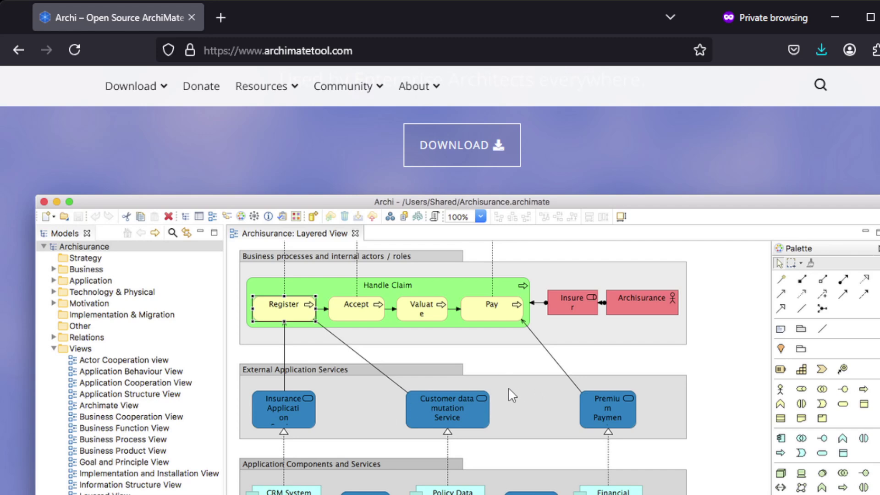
scroll(532, 407, down, 5)
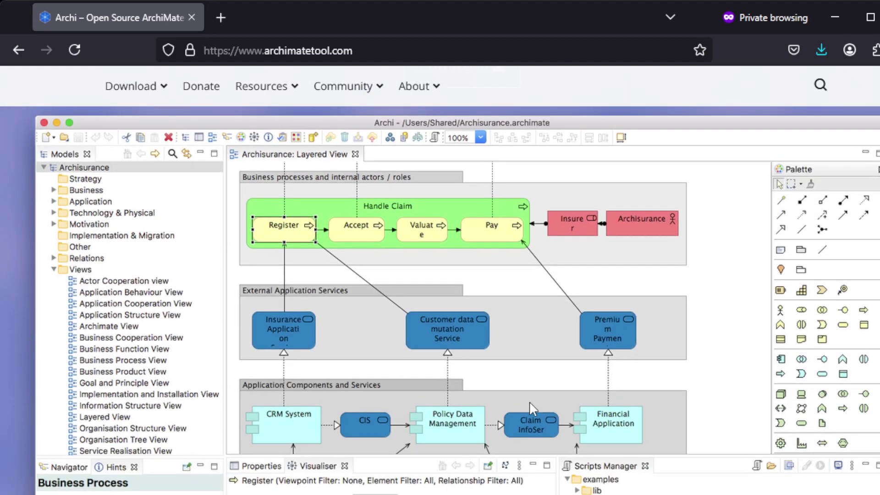
scroll(564, 365, down, 8)
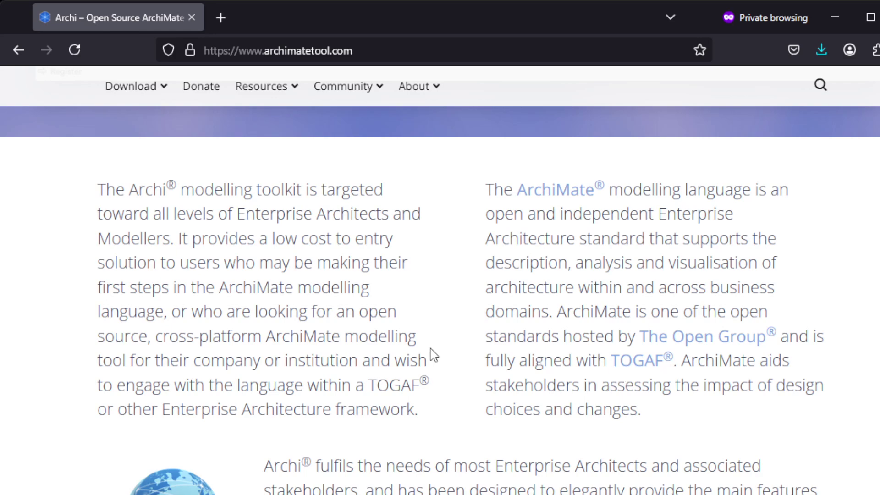
scroll(447, 371, up, 10)
scroll(492, 379, up, 1)
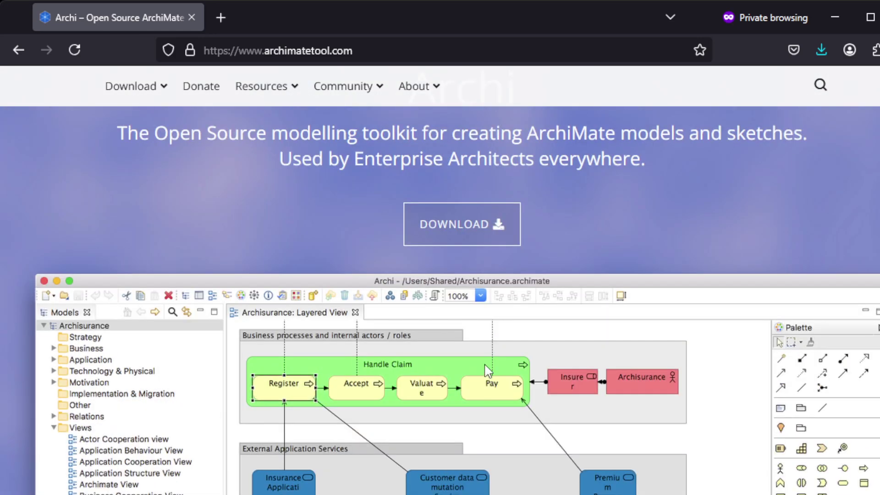
scroll(548, 376, up, 4)
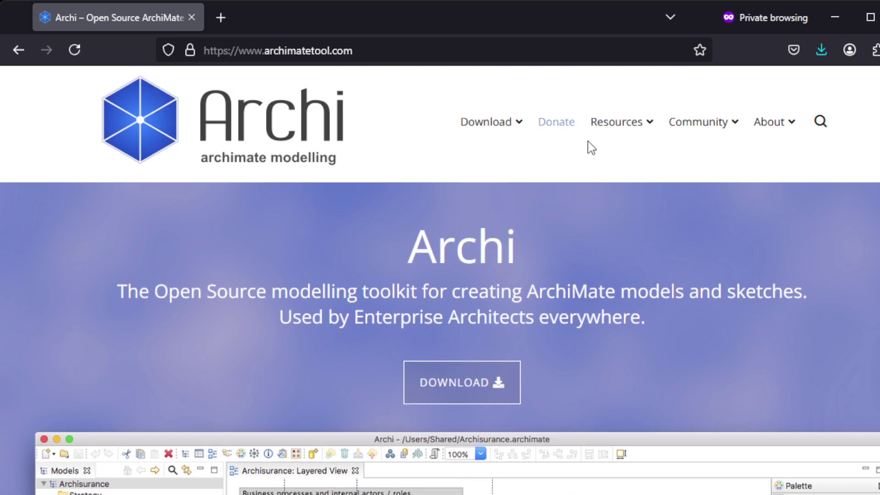
Open Archi's Developer Resources page and follow the 'Archi at Github' link
mouse_move(599, 151)
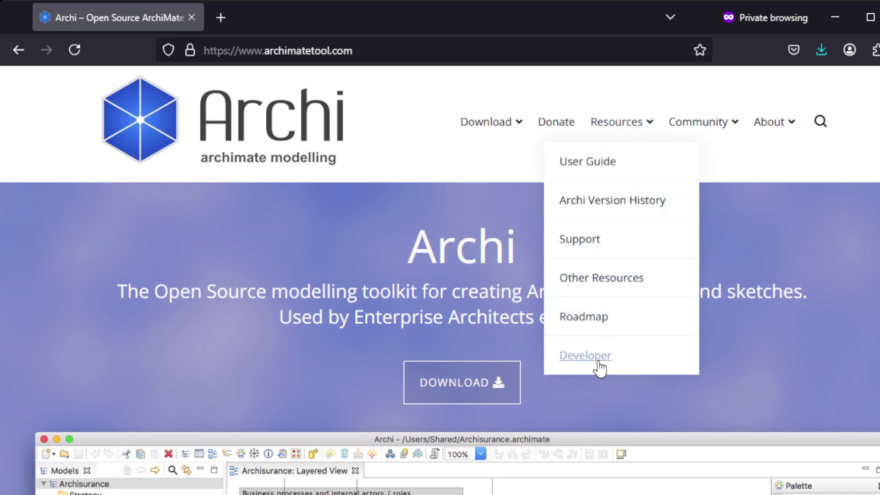
click(595, 361)
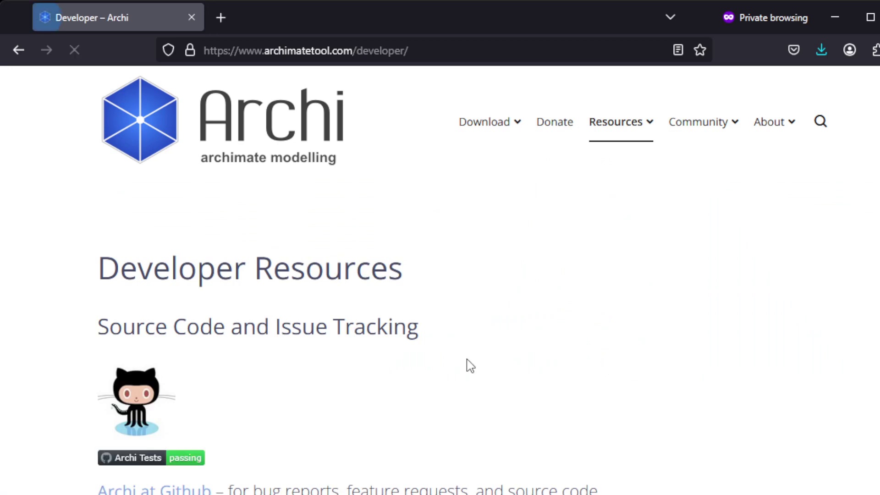
scroll(468, 364, down, 2)
click(171, 413)
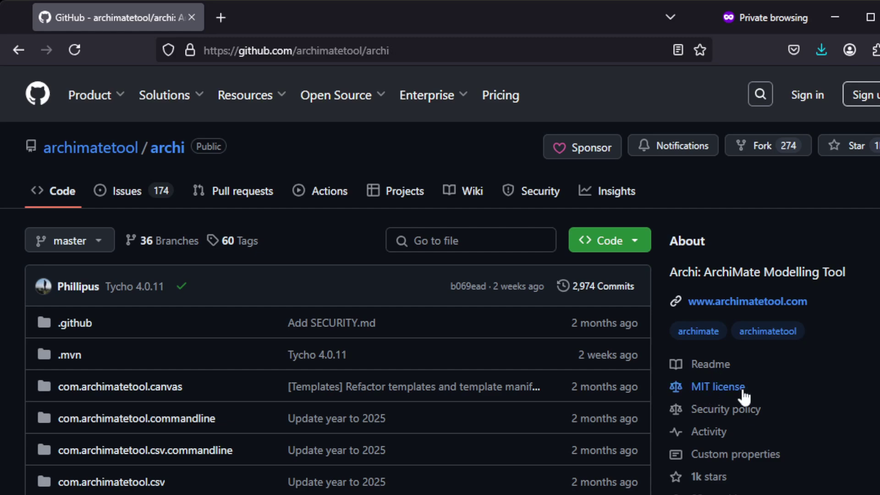
Scroll through the archimatetool/archi repository README, then return to Developer Resources
scroll(271, 400, down, 5)
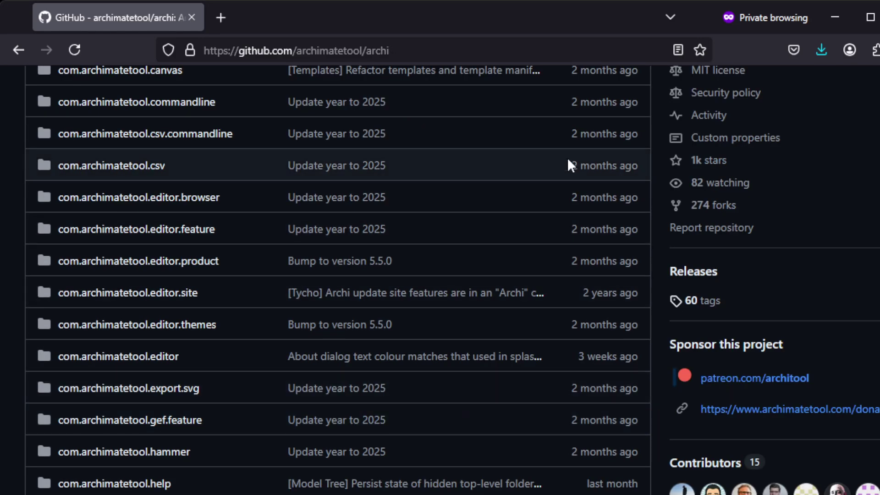
scroll(469, 380, down, 2)
scroll(334, 390, down, 15)
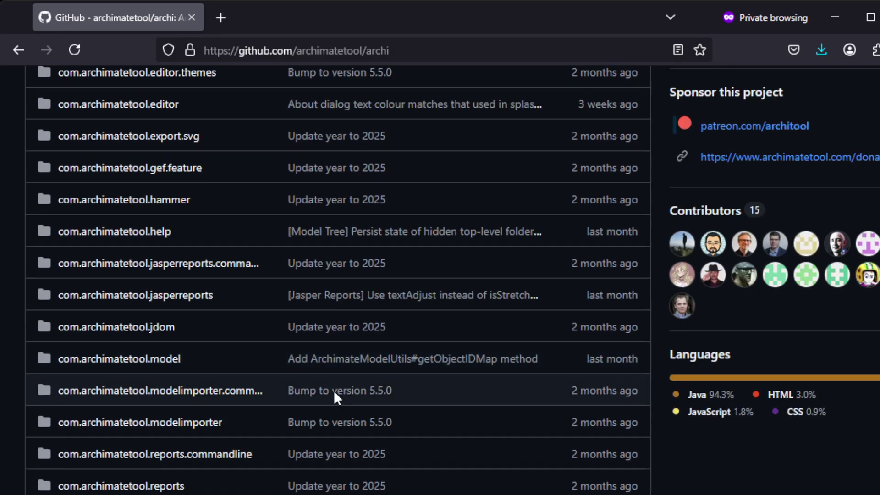
scroll(344, 388, down, 1)
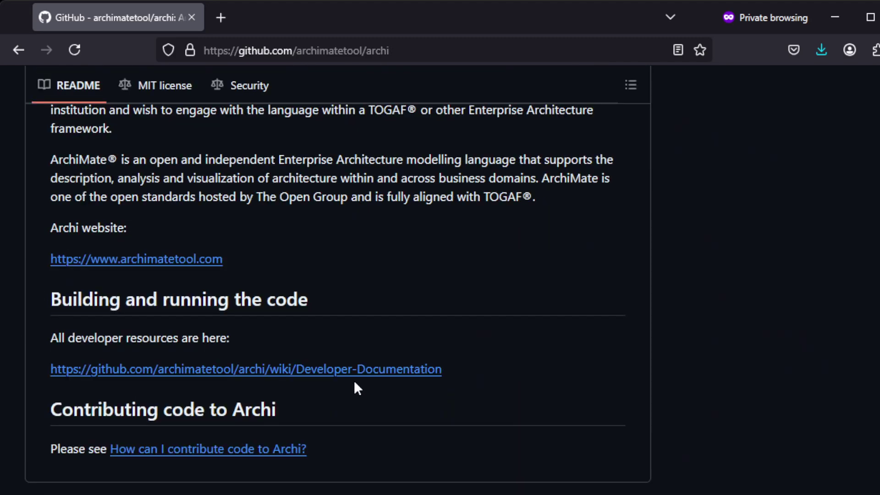
click(18, 50)
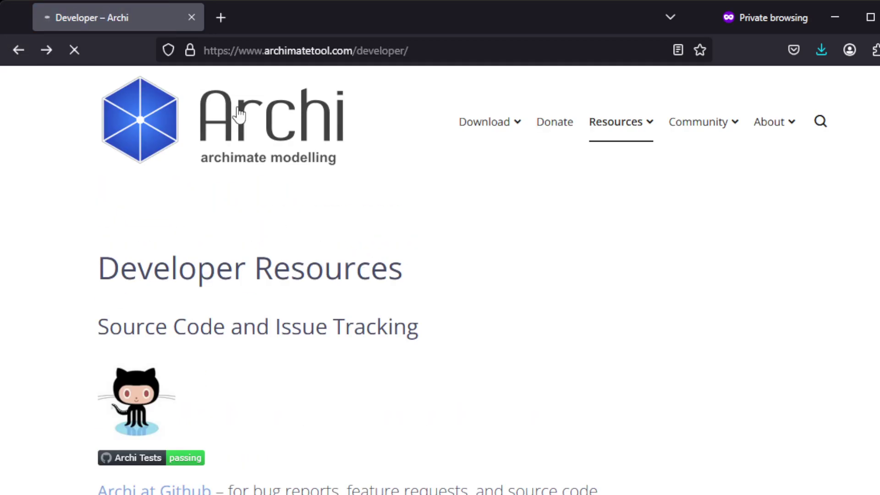
Return to the Archi homepage and open the download page
click(239, 113)
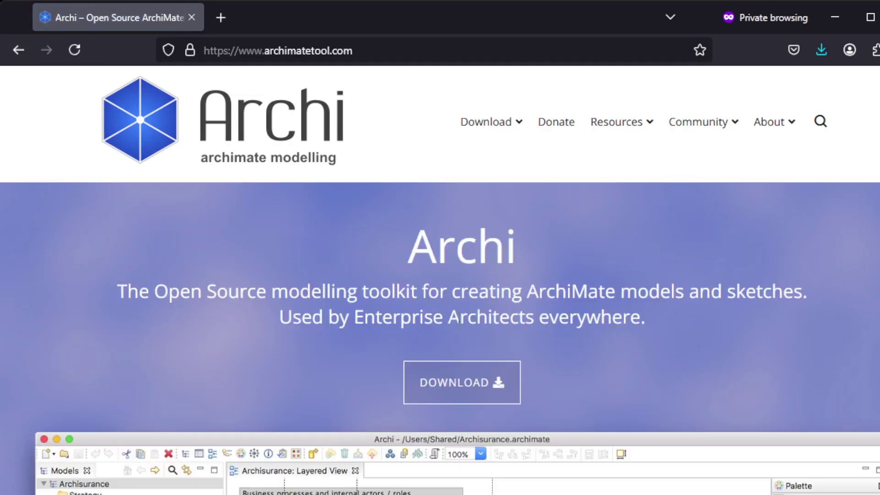
click(464, 390)
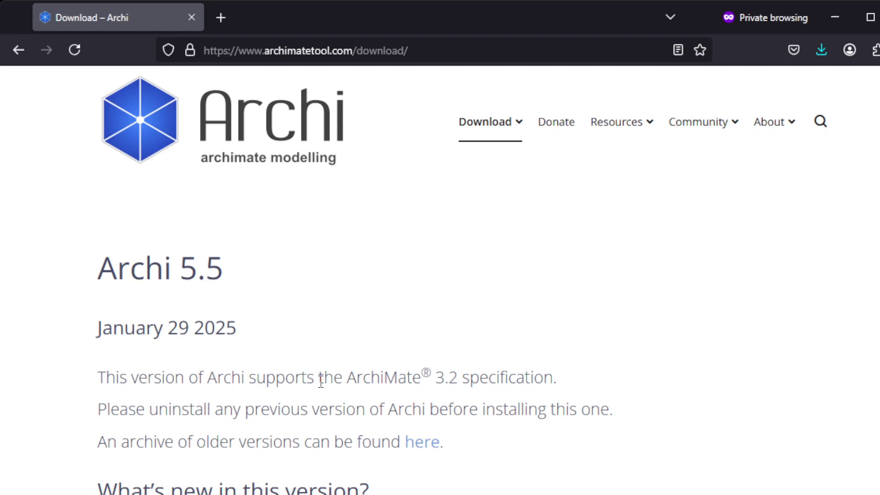
scroll(321, 385, down, 10)
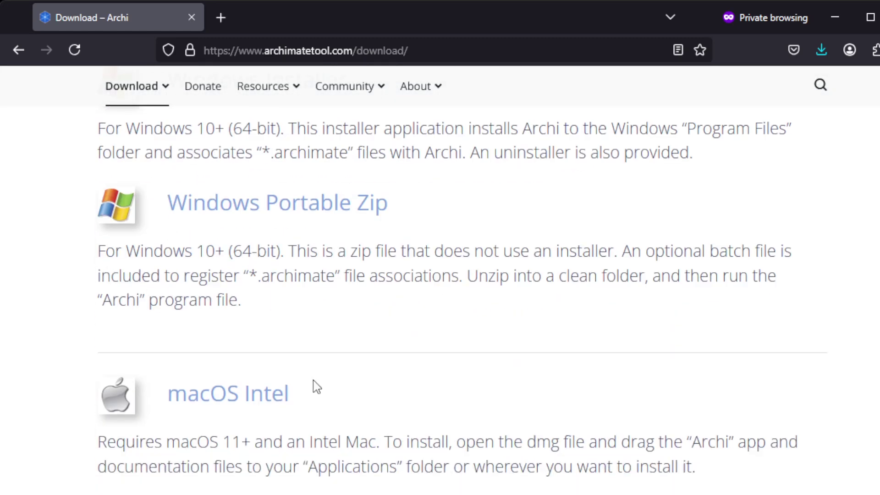
scroll(315, 386, down, 5)
scroll(314, 384, up, 10)
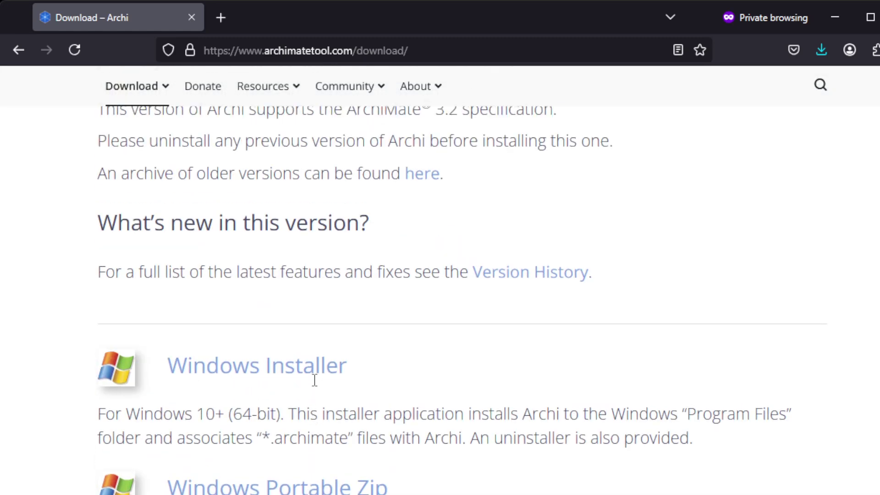
scroll(314, 380, up, 4)
Download the Windows Installer, Archi-Win64-Setup-5.5.0
scroll(328, 387, down, 5)
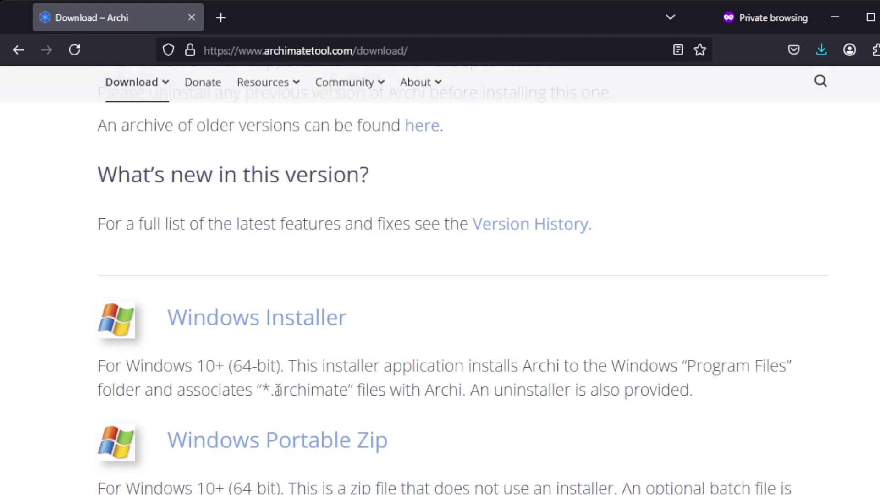
click(242, 316)
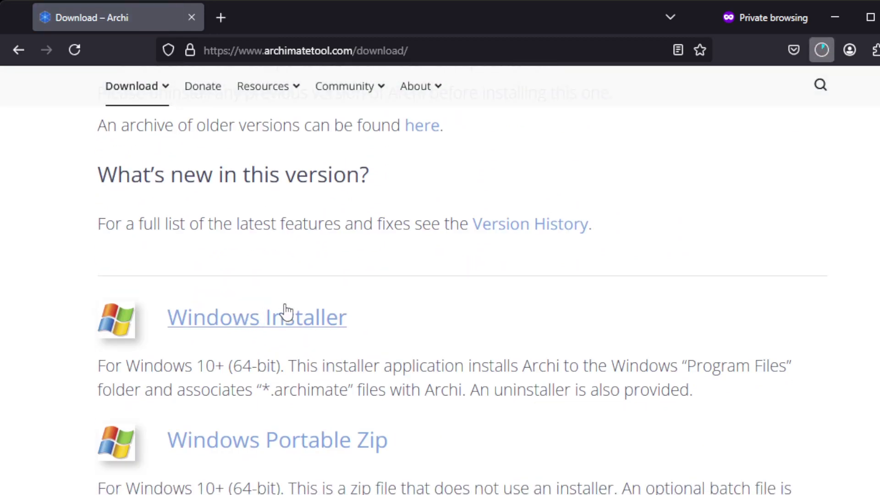
click(483, 240)
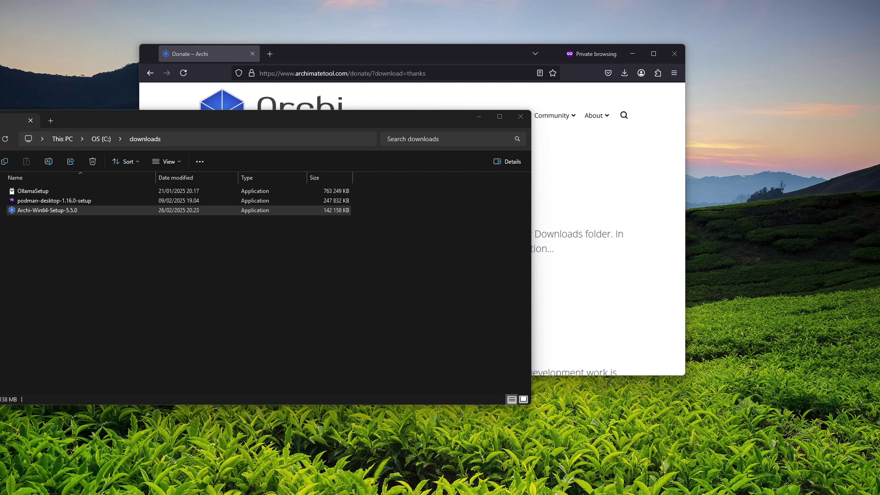
Install Archi 5.5.0 into the default C:\Program Files\Archi folder and launch it on finish
drag(514, 124, 406, 160)
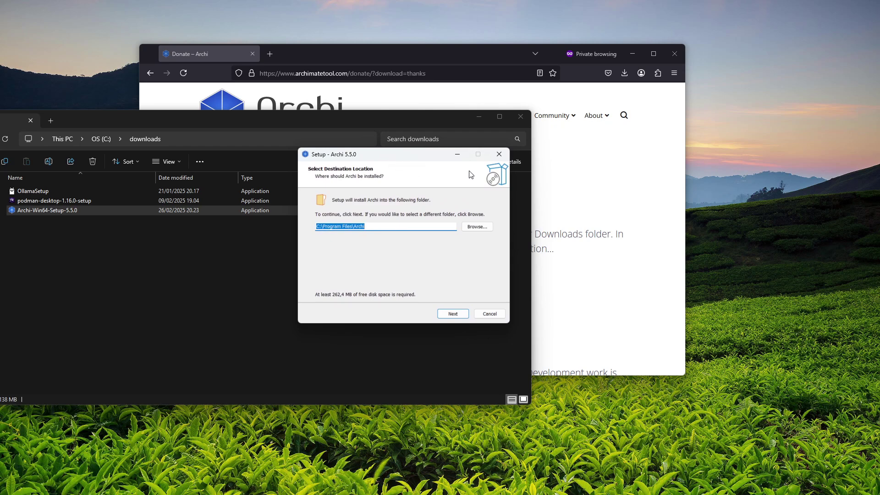
key(Return)
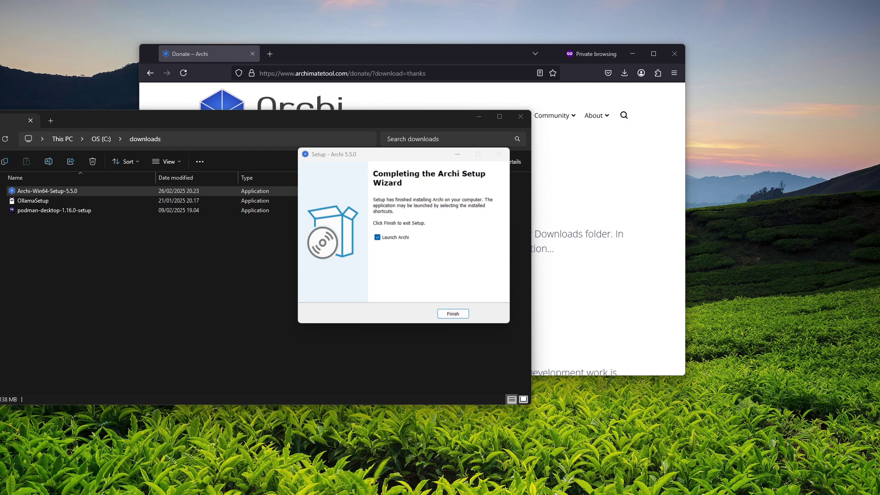
key(Return)
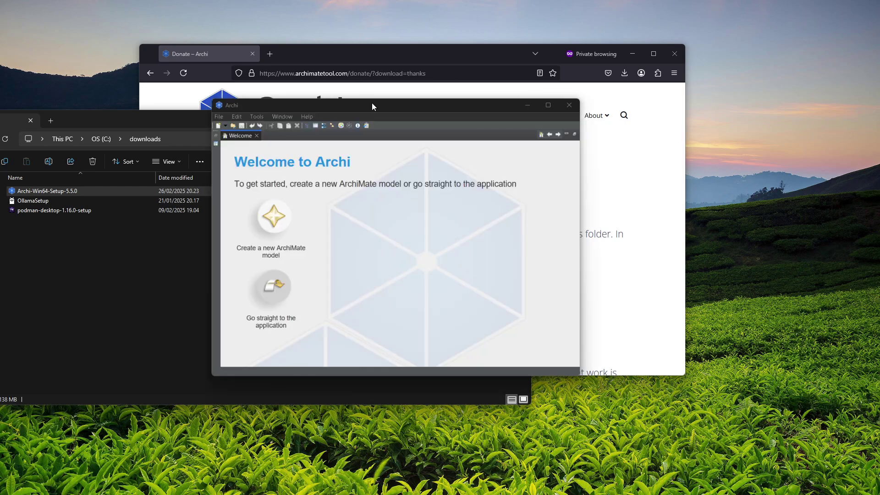
Maximize the Archi window and create a model via File > New > Empty Model
drag(373, 105, 395, 96)
double_click(395, 97)
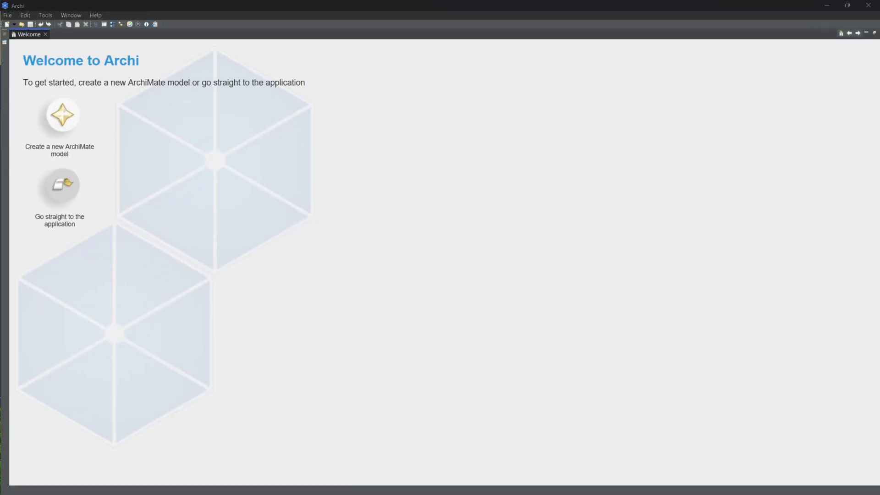
click(5, 16)
mouse_move(63, 148)
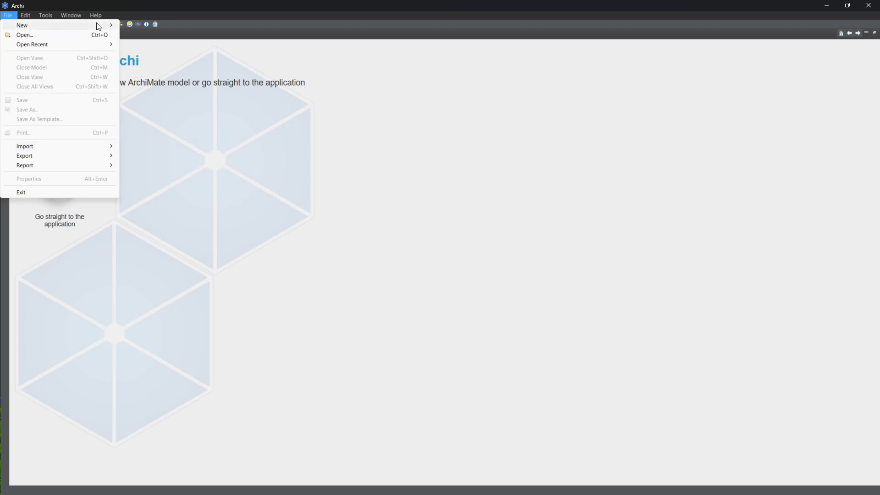
mouse_move(98, 27)
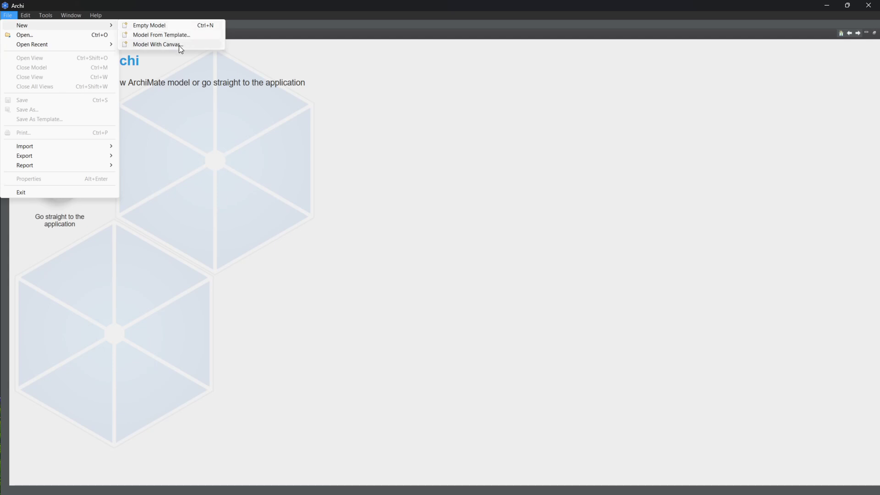
click(161, 27)
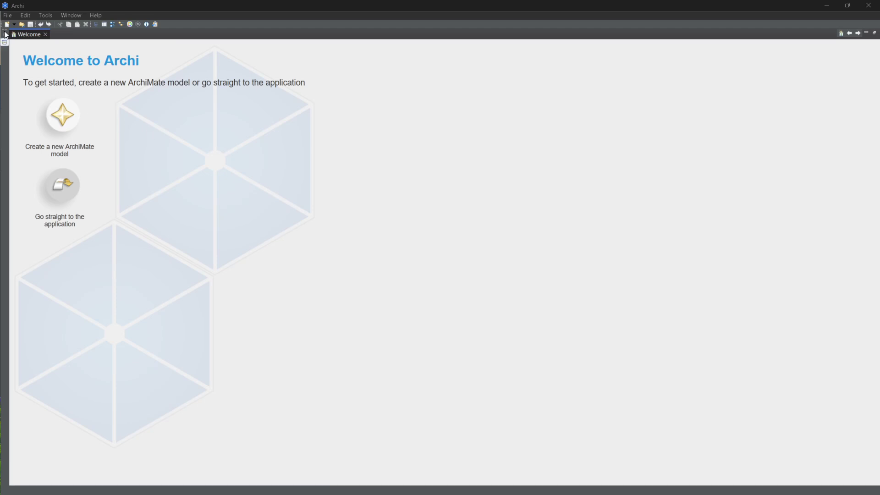
click(8, 16)
mouse_move(17, 26)
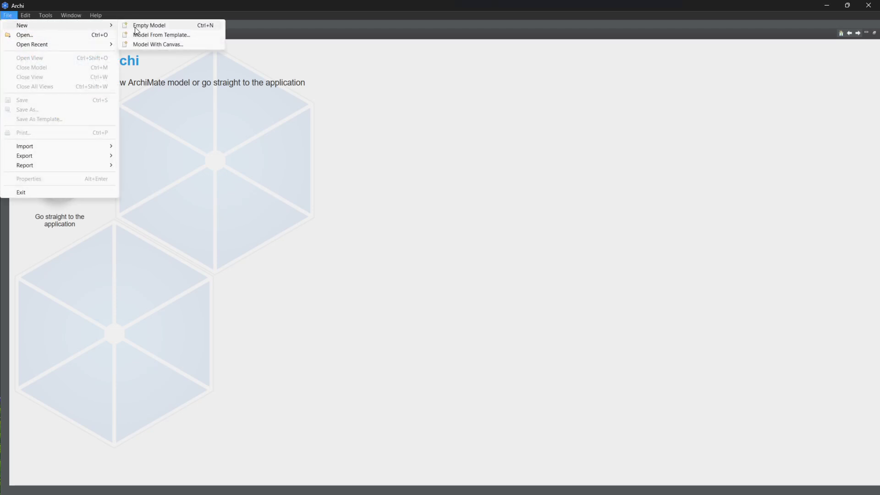
click(141, 27)
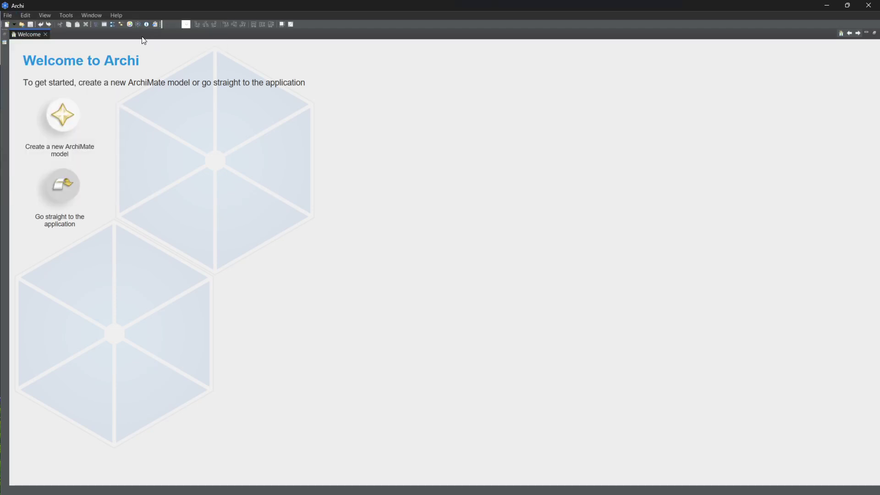
Close the Welcome tab and select the Business folder in the Models tree
click(45, 35)
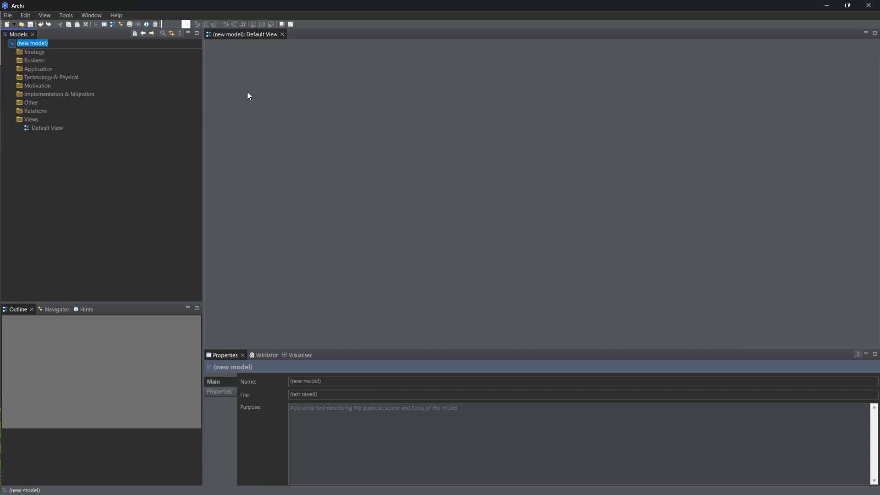
click(39, 60)
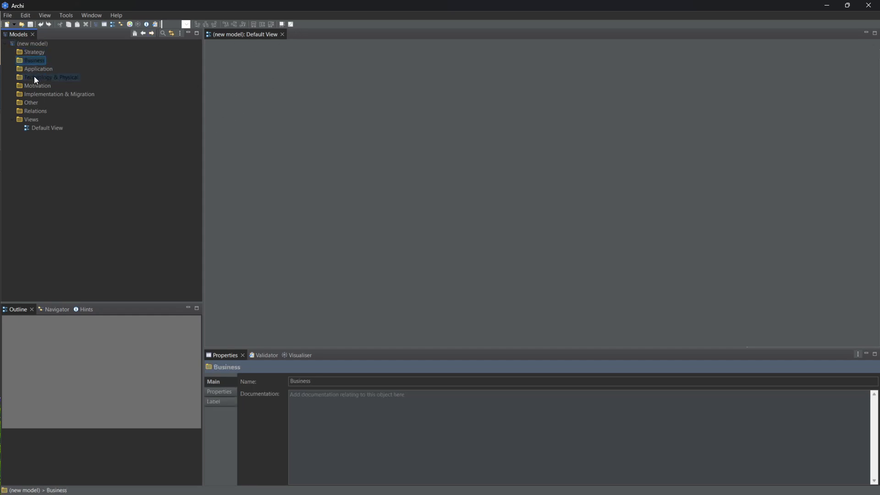